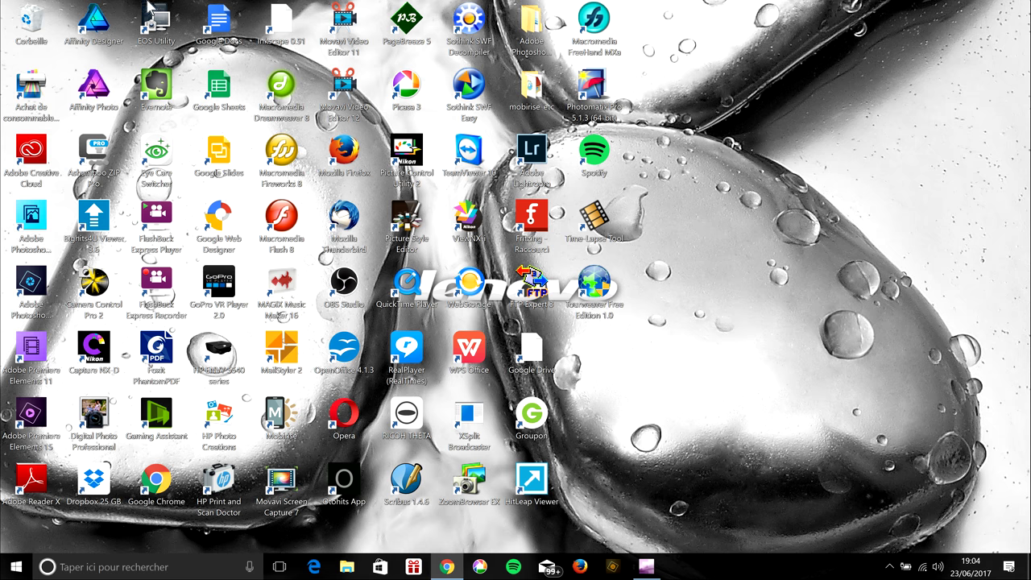
Step: Launch Affinity Designer from its desktop shortcut
click(103, 27)
double_click(103, 26)
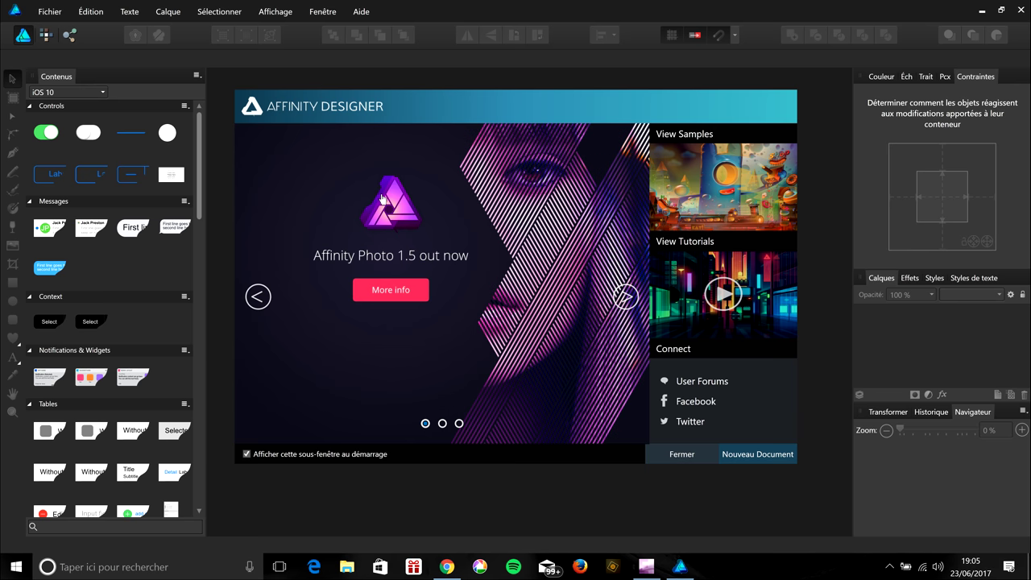
Step: Create a new 800×600 SVGA web document and load the Grade UI - Basic Elements assets
click(60, 12)
click(63, 39)
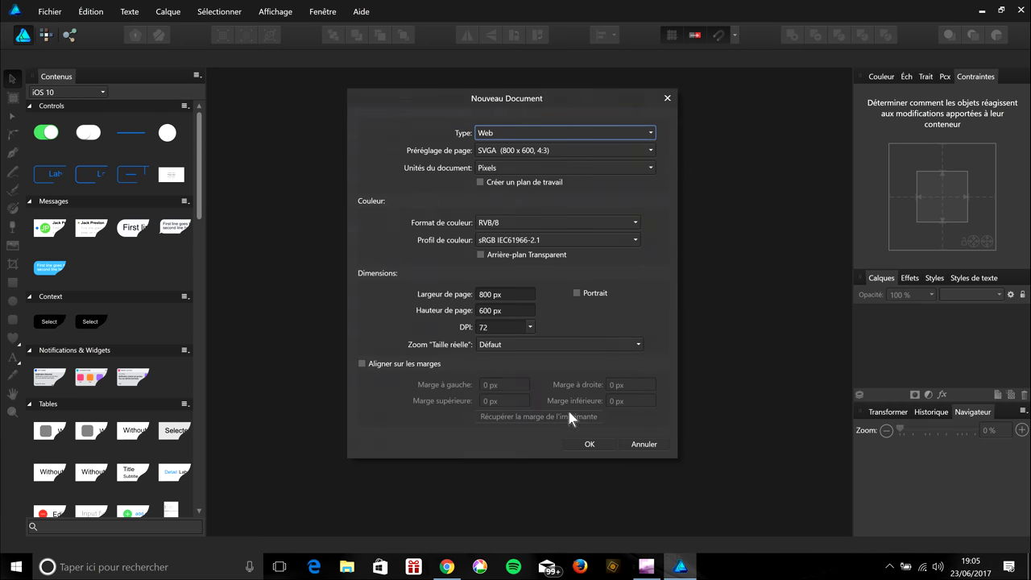
click(581, 442)
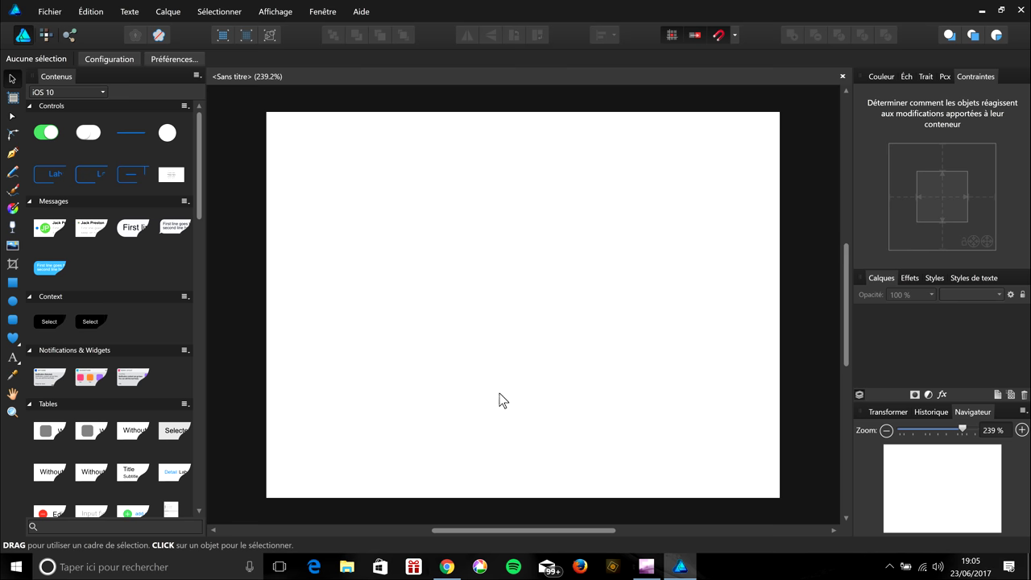
click(70, 89)
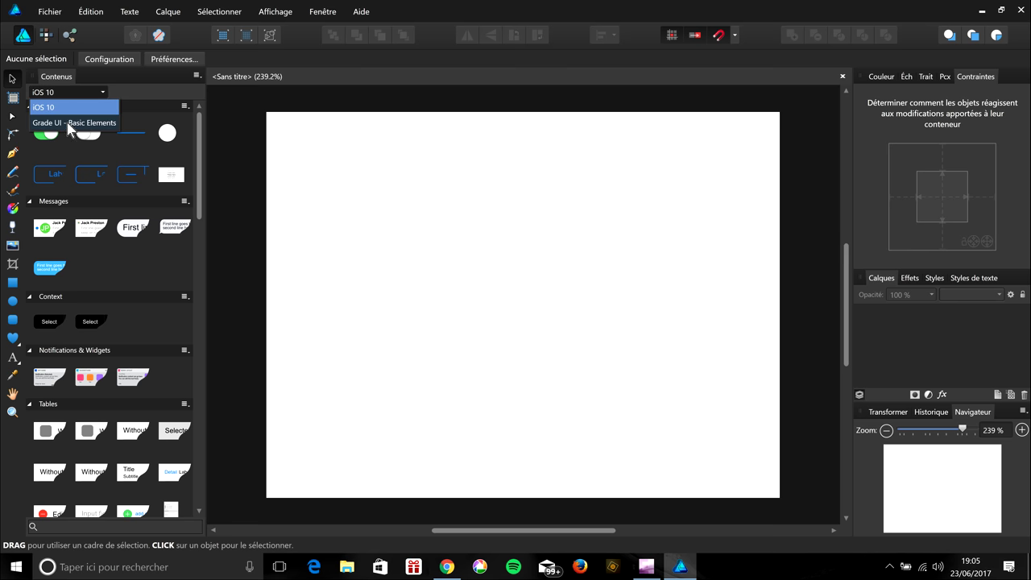
click(68, 129)
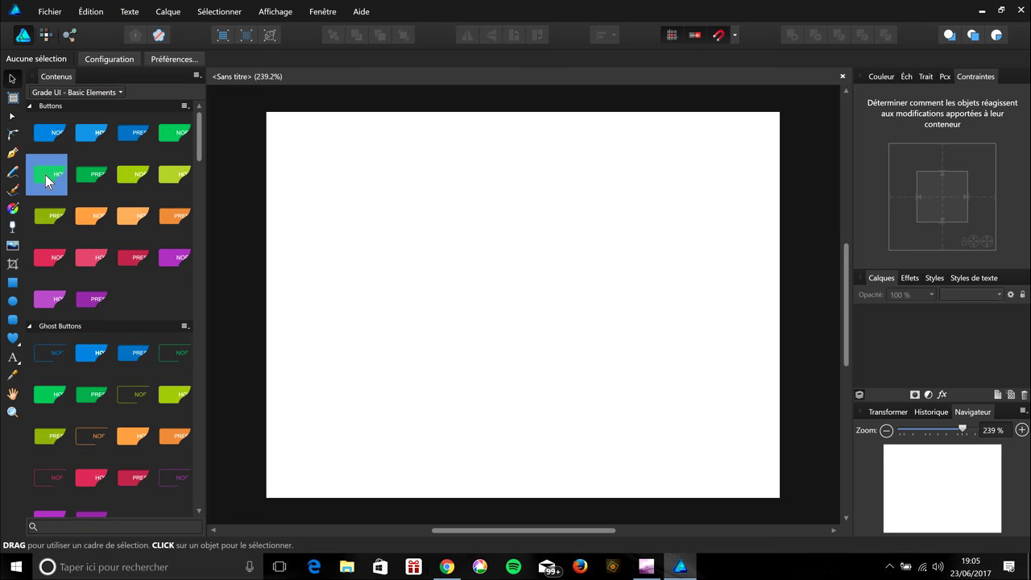
Step: Place the green HOVER button, stretch it to the page's left edge, heighten it and snap it to the top
mouse_move(48, 182)
mouse_down()
mouse_move(523, 166)
mouse_move(788, 214)
mouse_move(798, 240)
mouse_up()
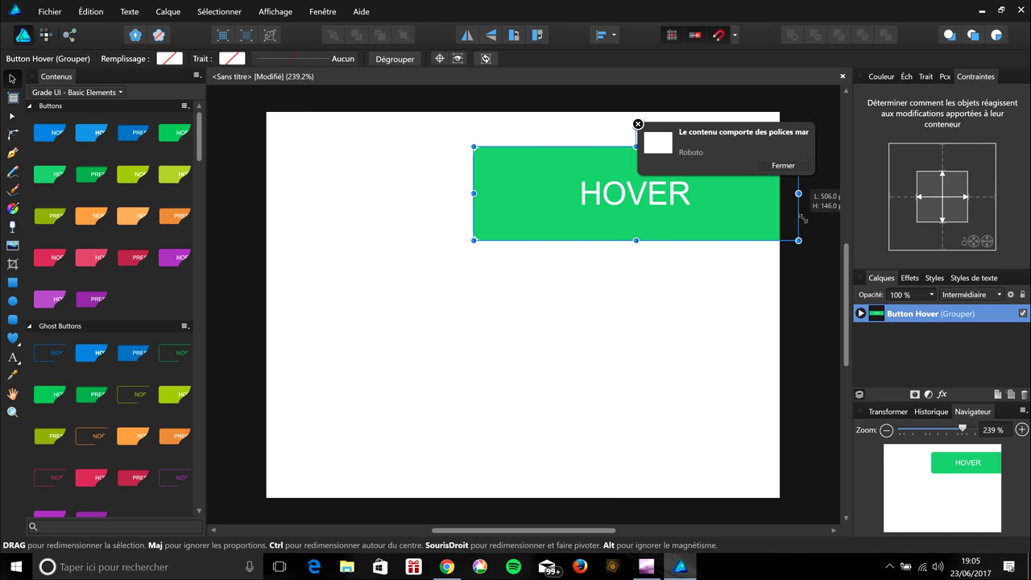
drag(473, 190, 241, 193)
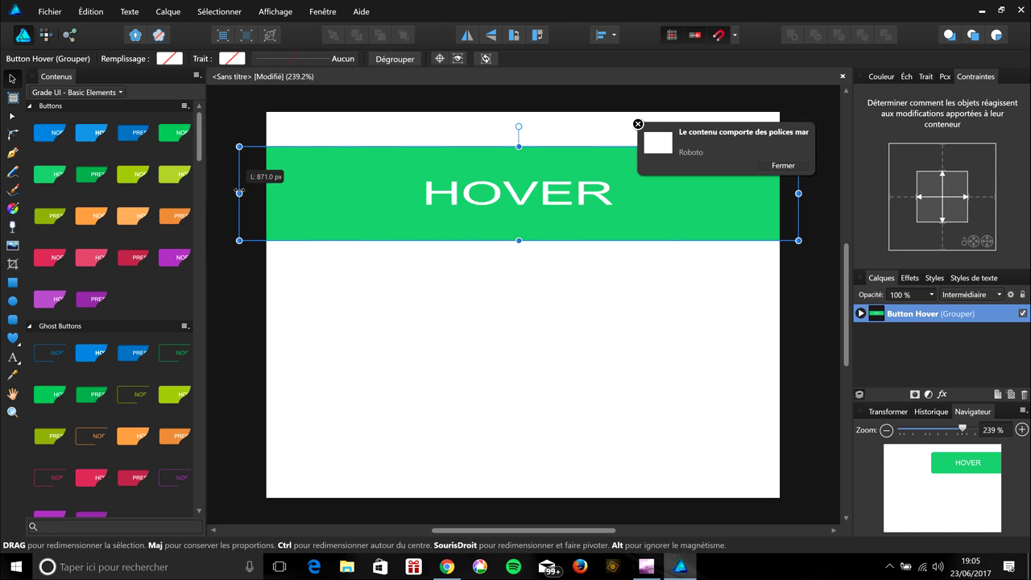
drag(520, 147, 520, 105)
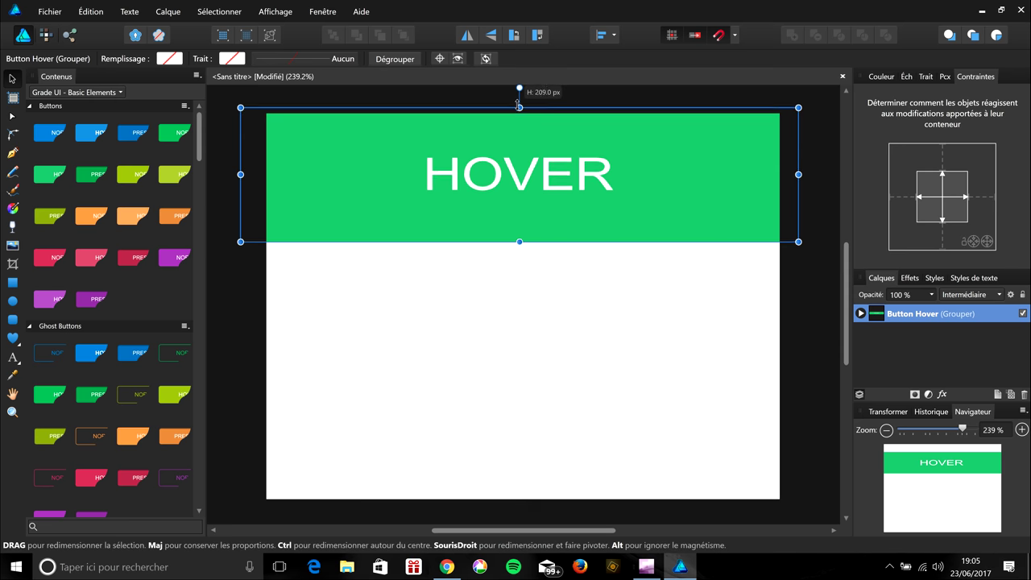
drag(519, 168, 519, 191)
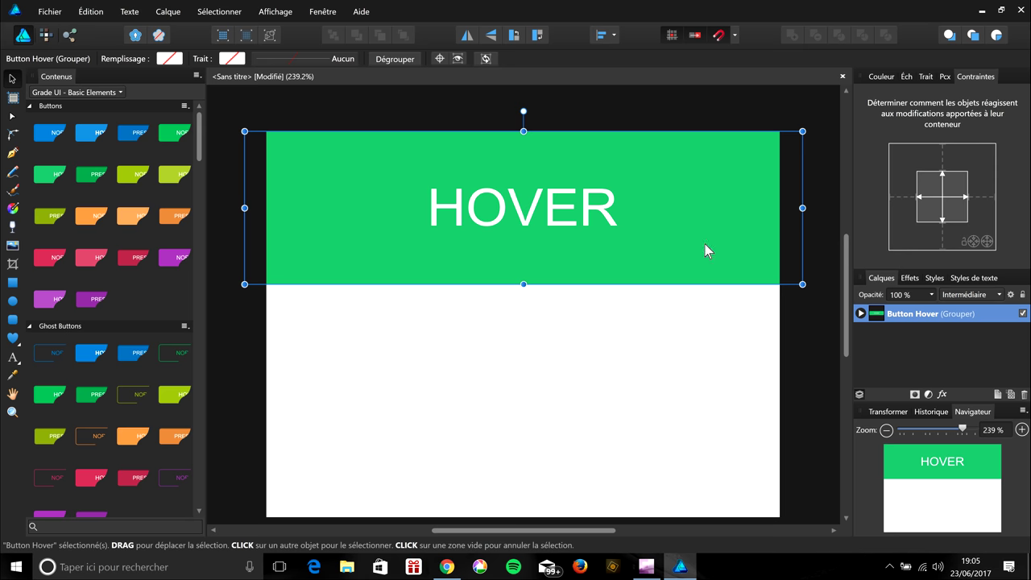
Step: Show the Contraintes panel again and switch off the banner's vertical stretching
click(273, 12)
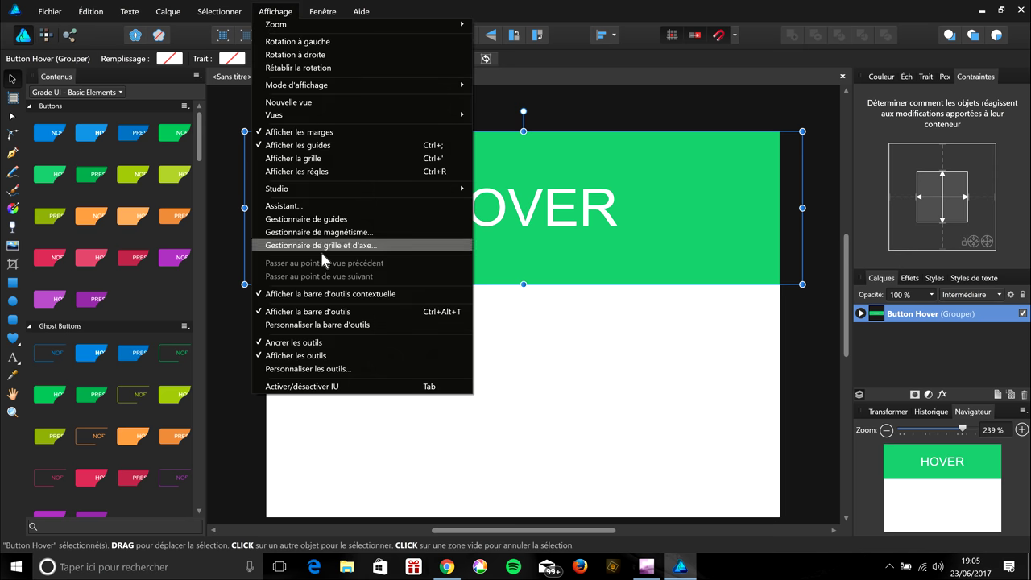
mouse_move(363, 189)
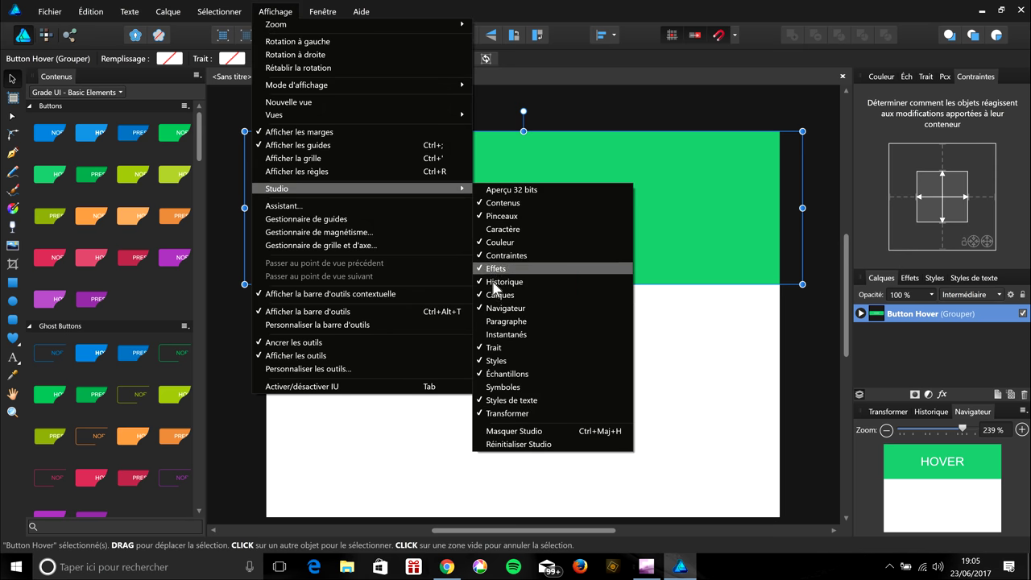
click(499, 256)
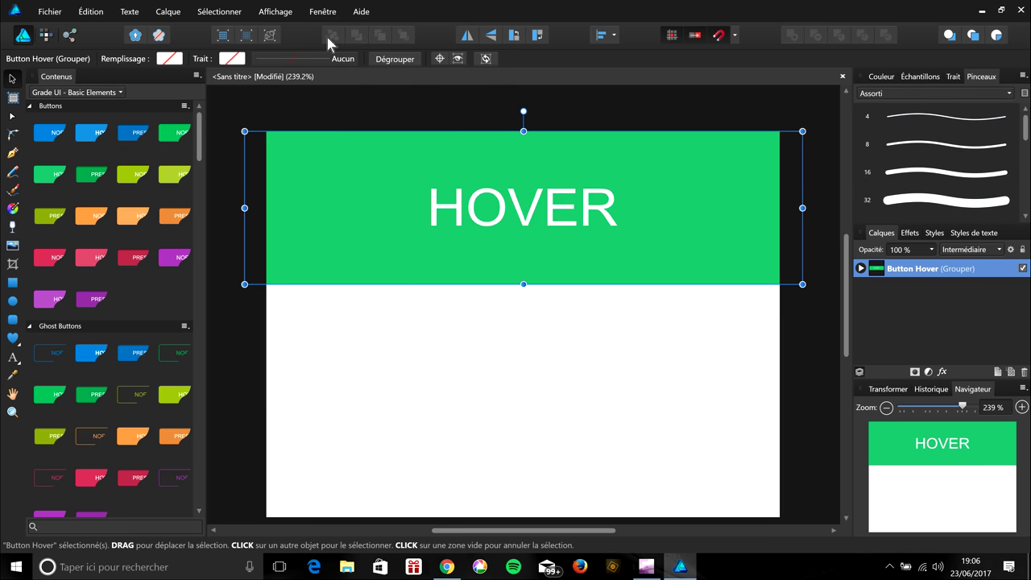
click(282, 12)
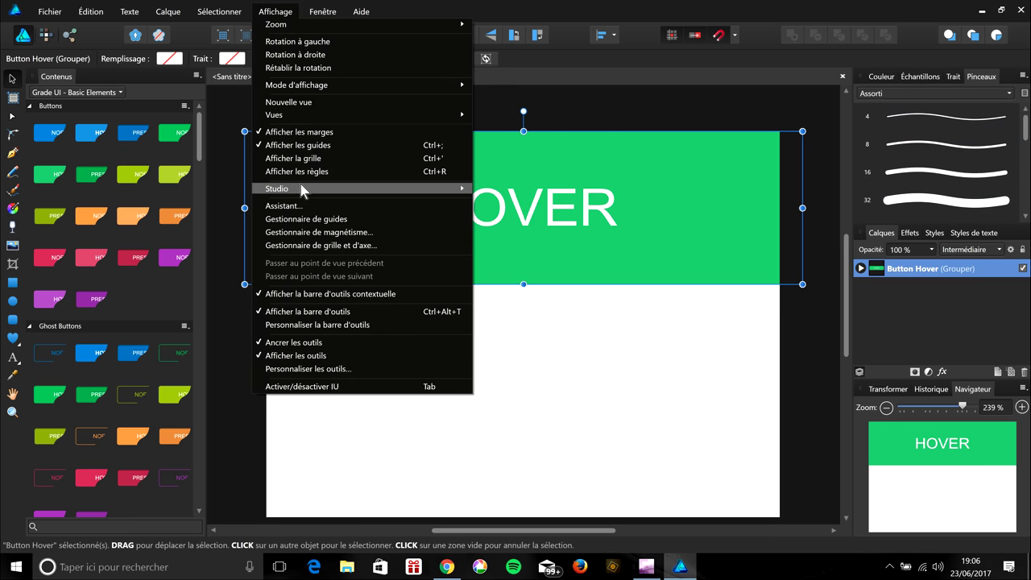
mouse_move(363, 189)
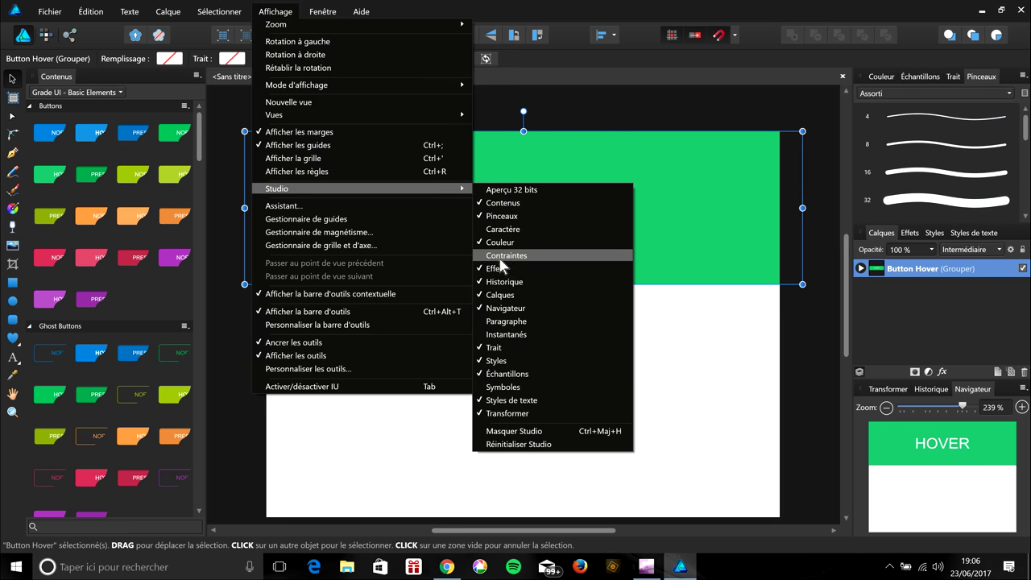
click(501, 256)
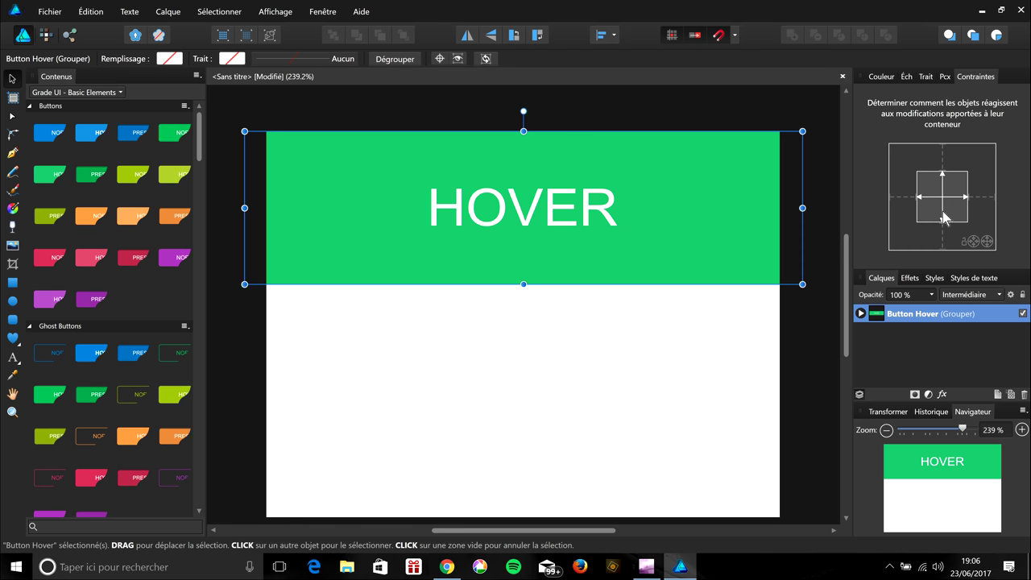
click(944, 216)
Step: Convert the page into artboard Plan de travail1 and insert a second iPhone 6 artboard
click(13, 98)
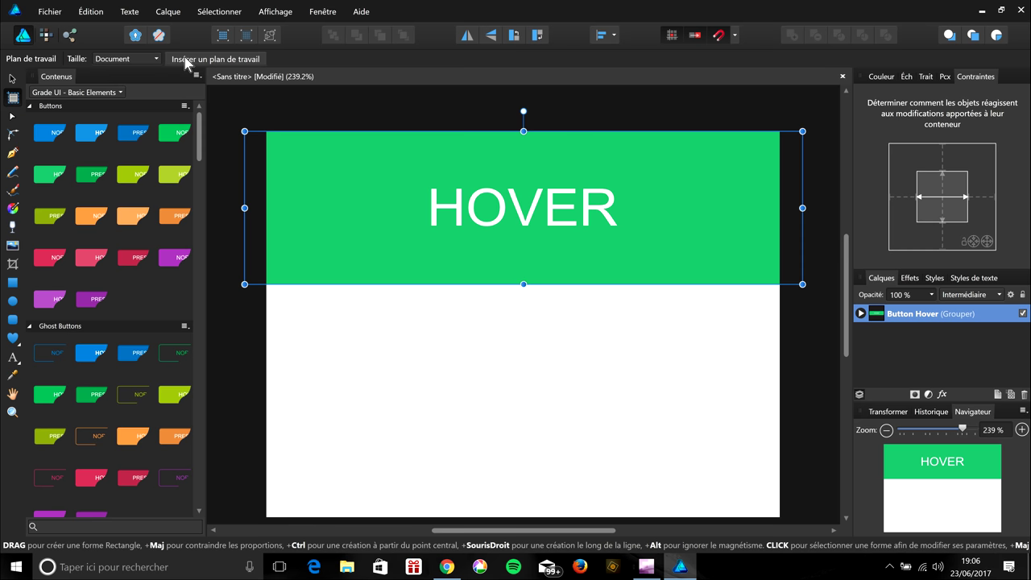
click(186, 60)
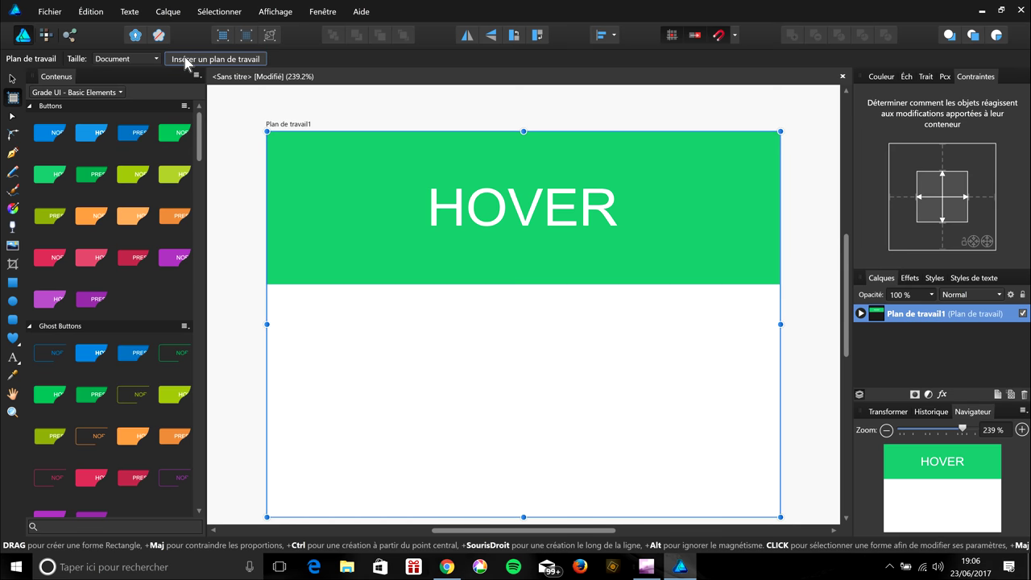
click(152, 61)
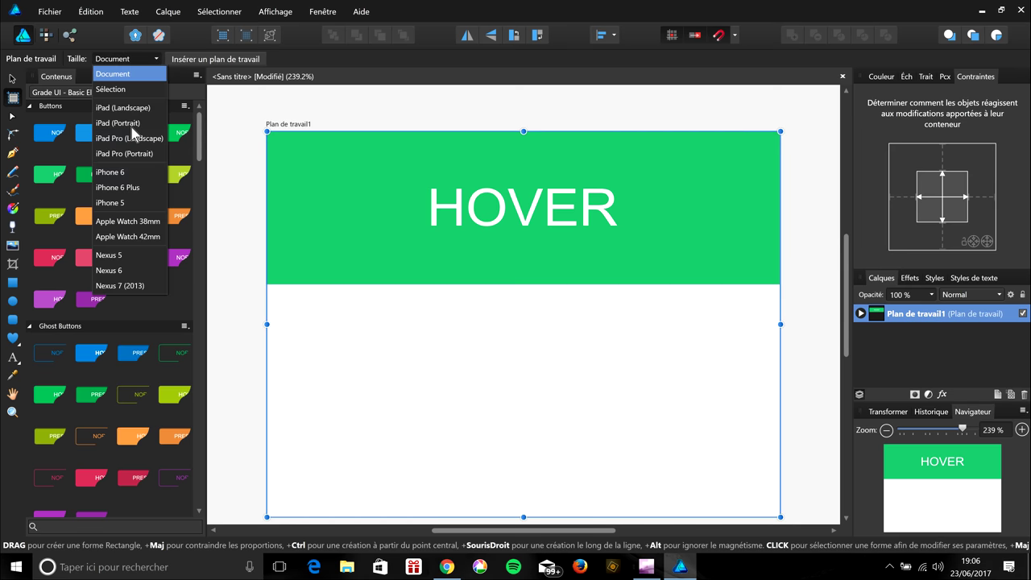
click(113, 172)
click(211, 59)
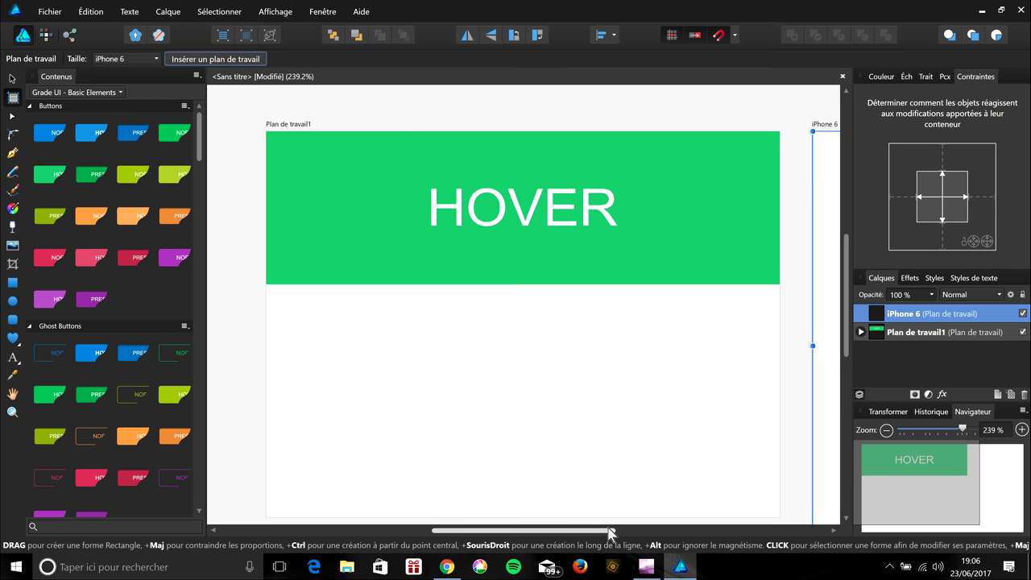
Step: Copy the Button Hover group onto the iPhone 6 artboard, then select that artboard
drag(609, 532, 636, 533)
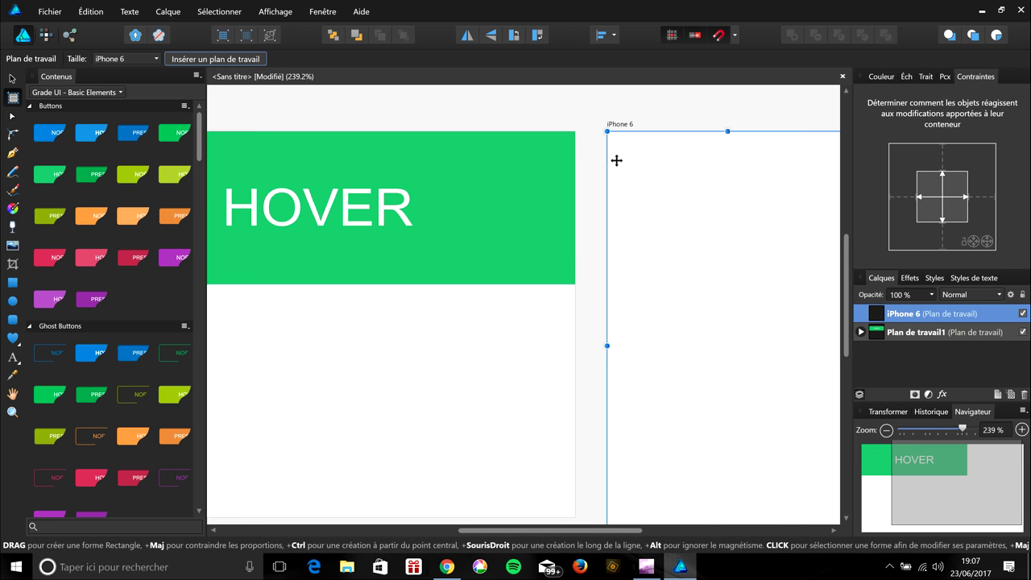
click(862, 332)
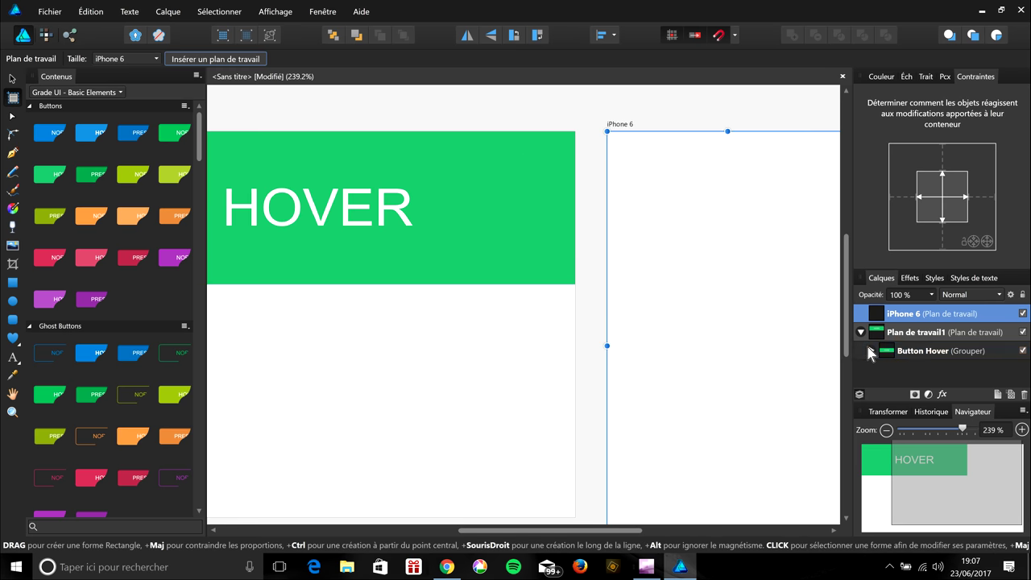
click(911, 352)
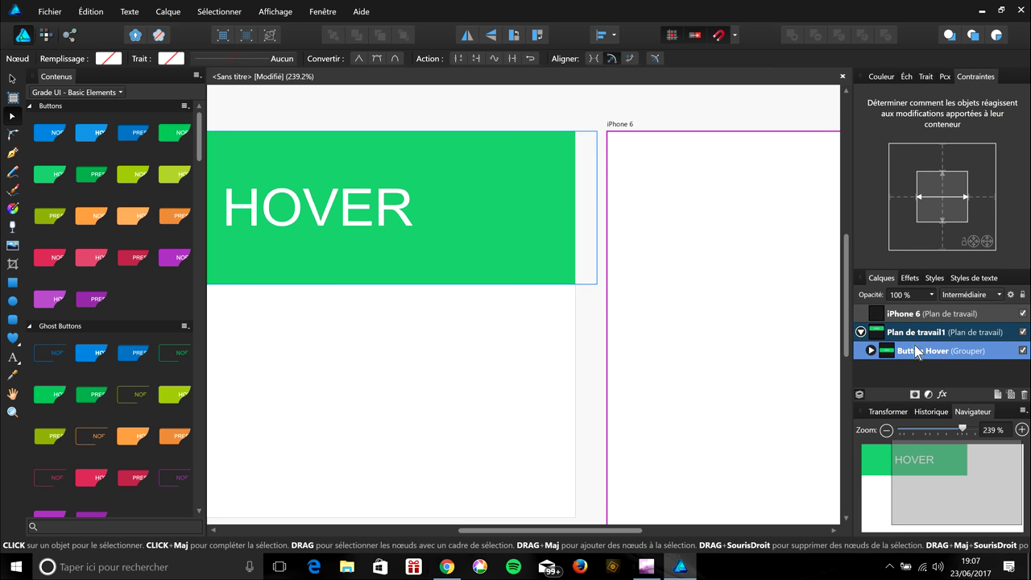
right_click(912, 352)
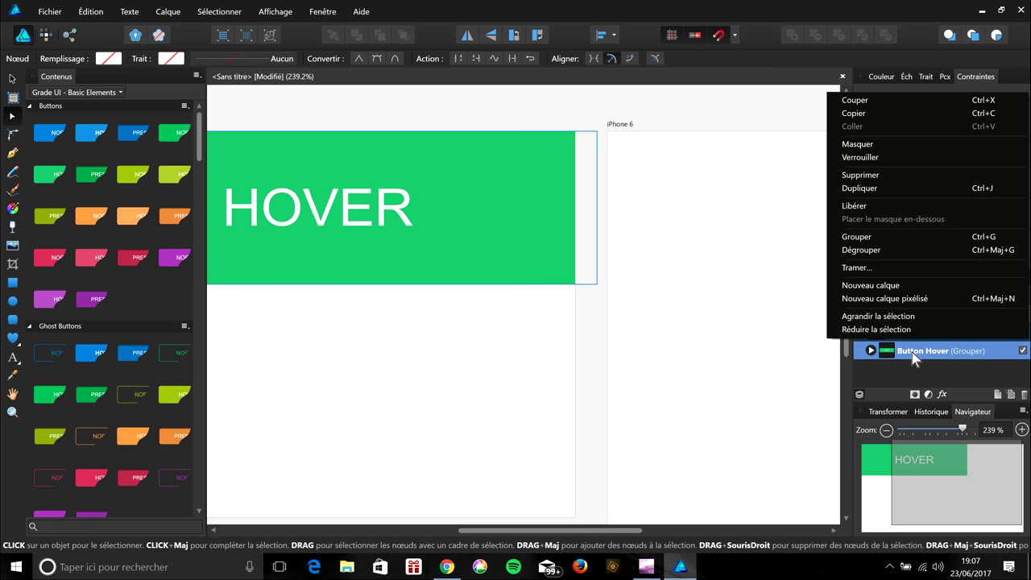
click(925, 115)
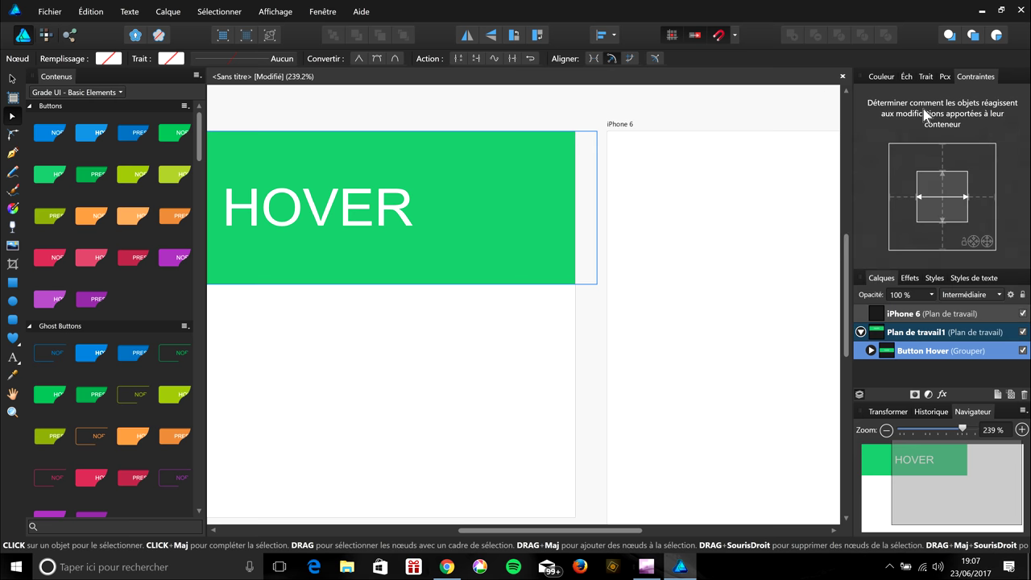
click(913, 317)
right_click(913, 317)
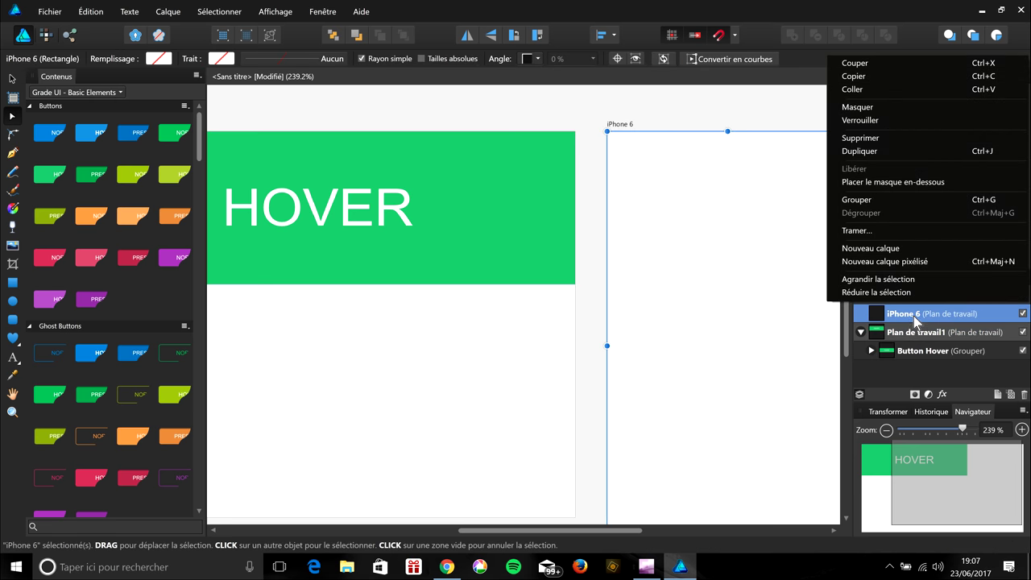
click(904, 91)
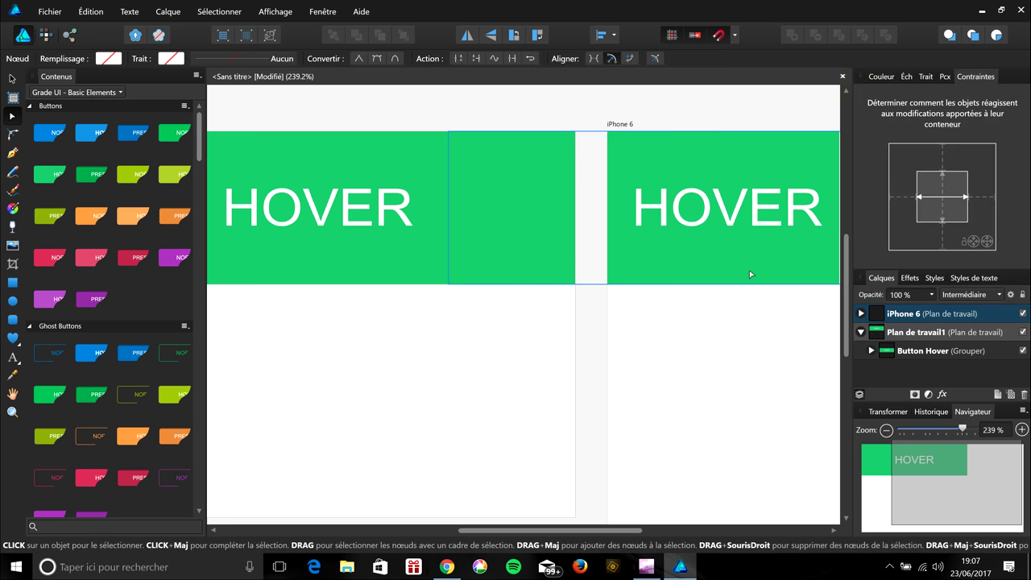
click(13, 98)
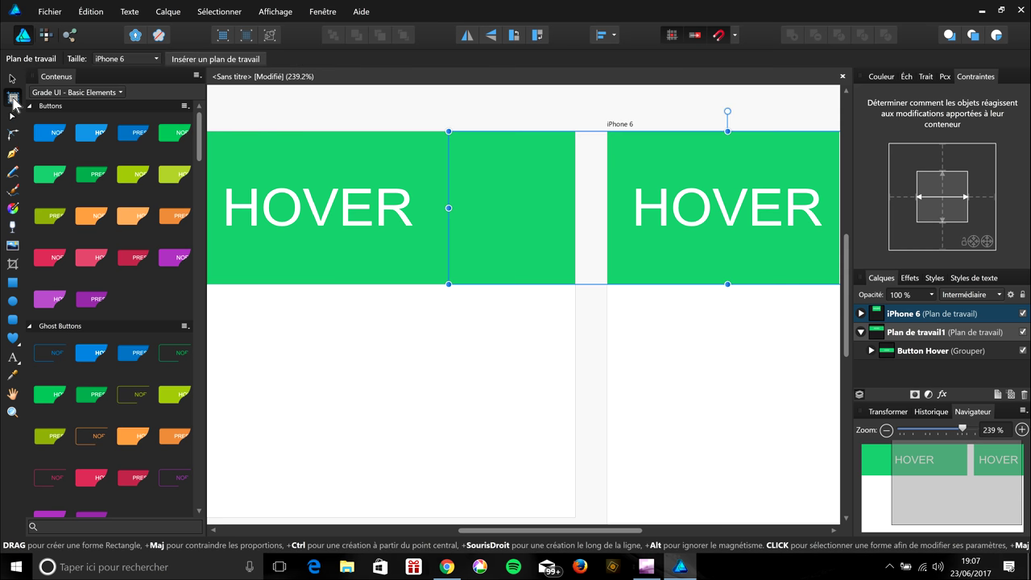
click(609, 133)
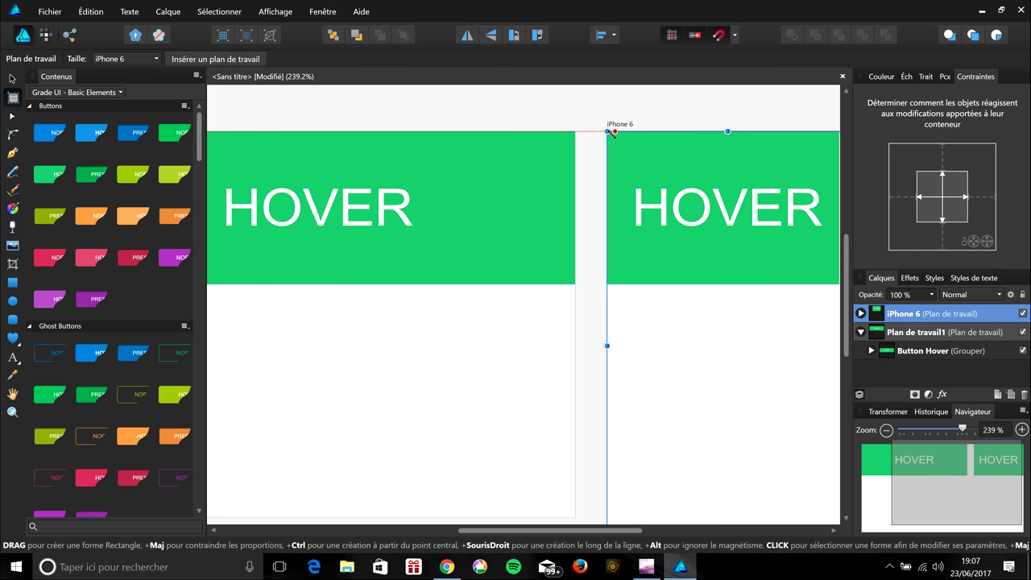
Step: Resize the iPhone 6 artboard from its top-left corner and Plan de travail1 from its top-right
mouse_move(654, 150)
mouse_down()
mouse_move(543, 164)
mouse_move(699, 164)
mouse_move(671, 164)
mouse_up()
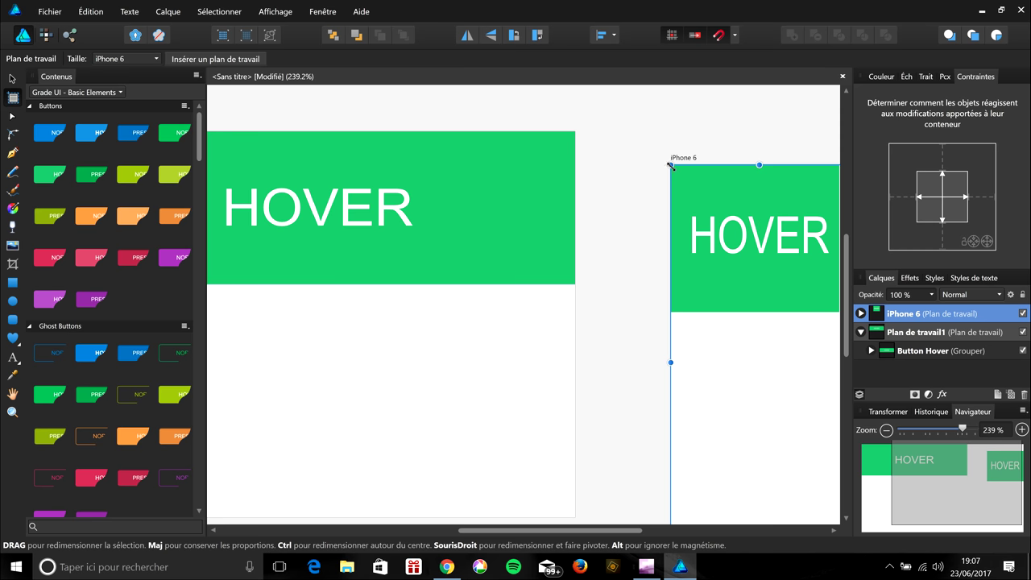
drag(669, 164, 613, 130)
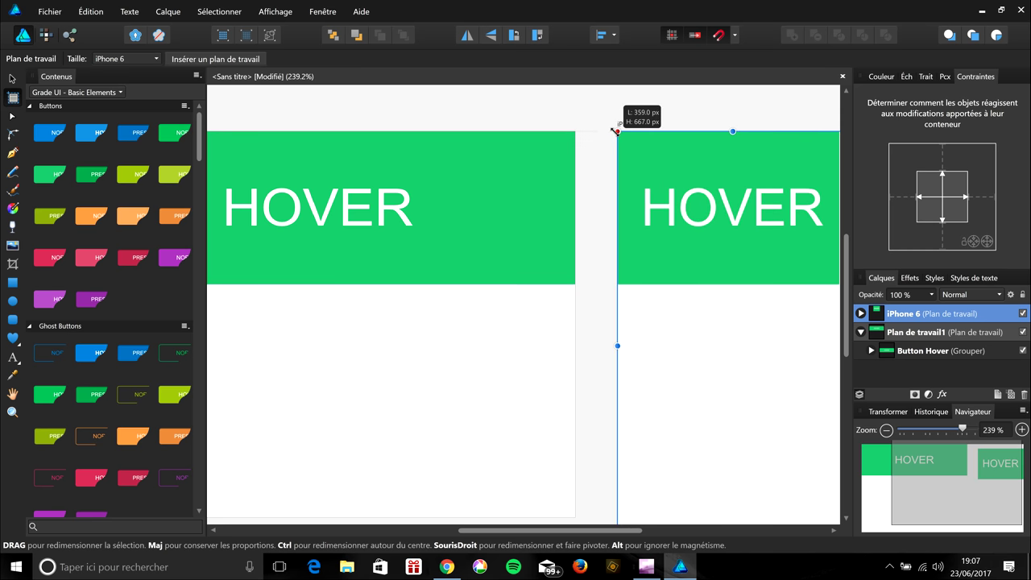
click(554, 140)
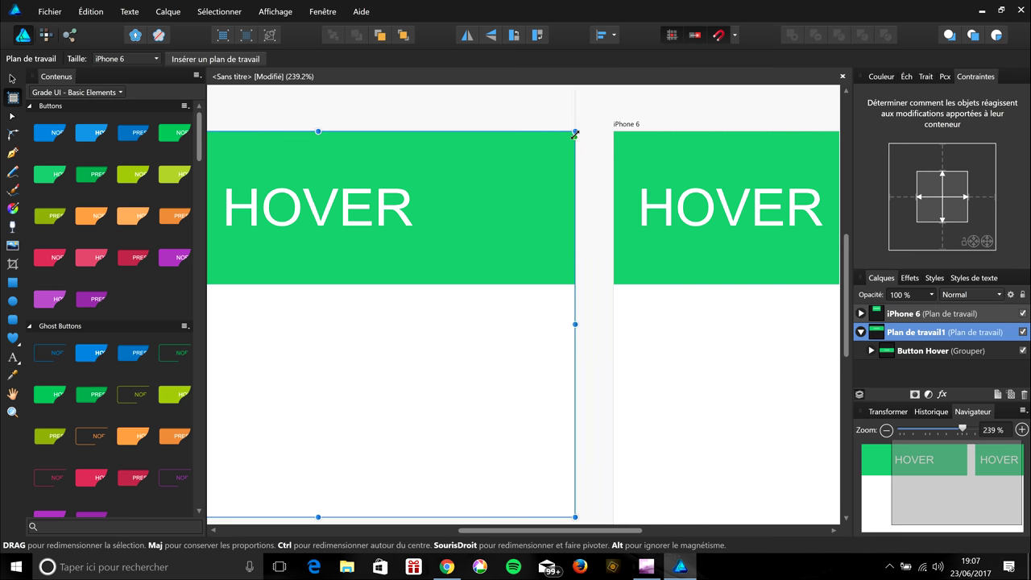
mouse_move(532, 160)
mouse_down()
mouse_move(674, 185)
mouse_move(428, 182)
mouse_move(561, 181)
mouse_move(575, 139)
mouse_up()
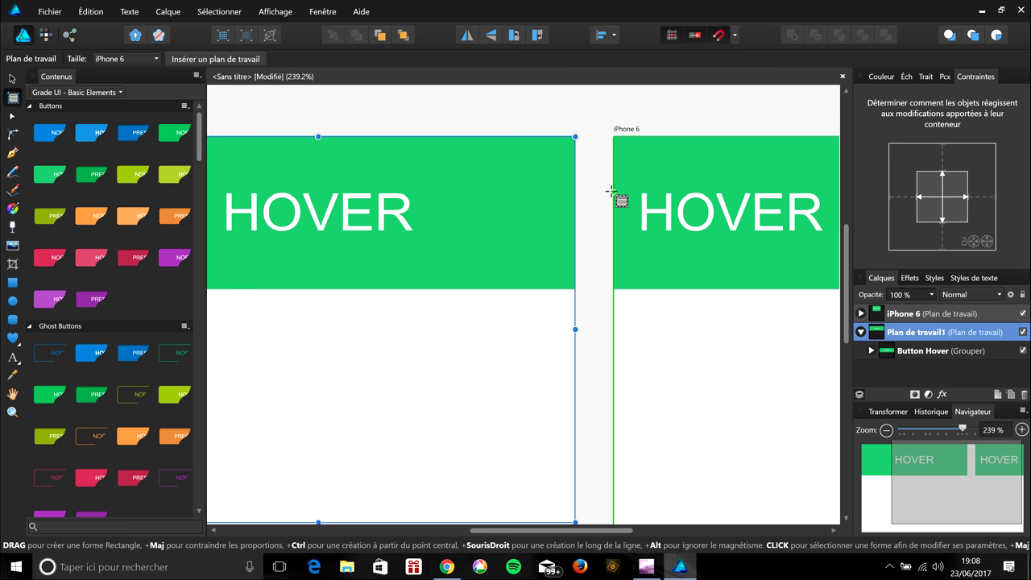
click(55, 16)
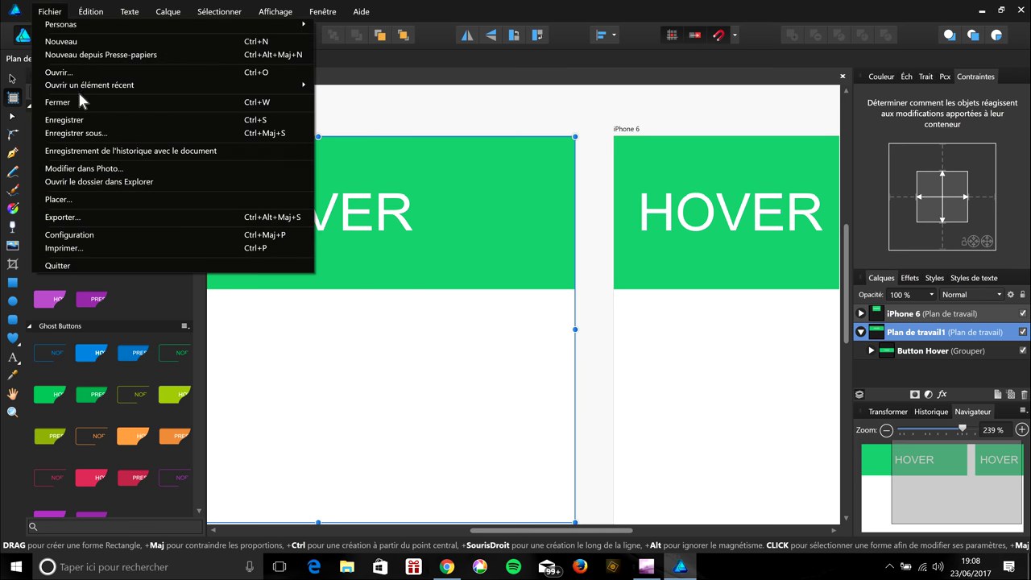
click(88, 216)
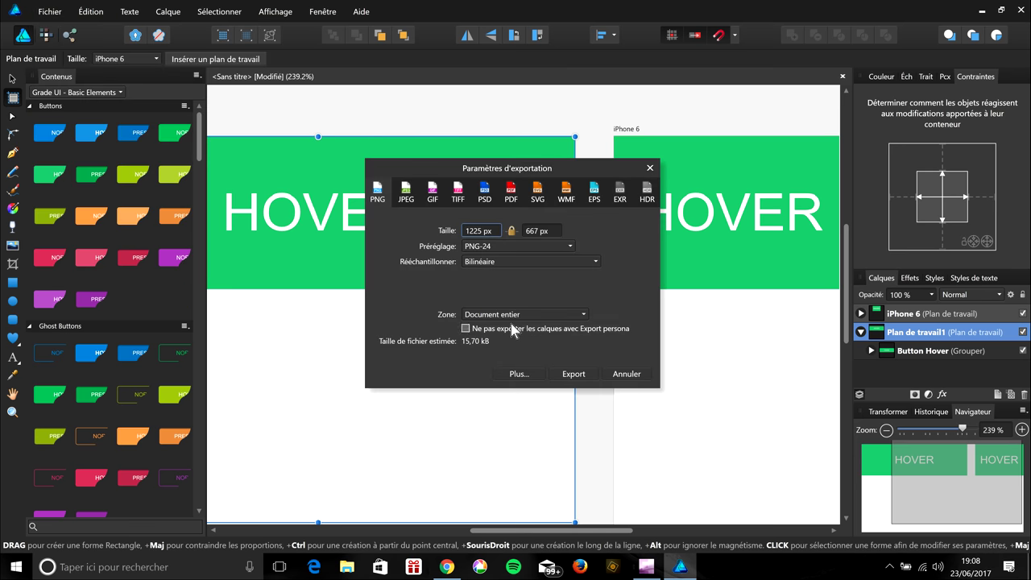
click(509, 317)
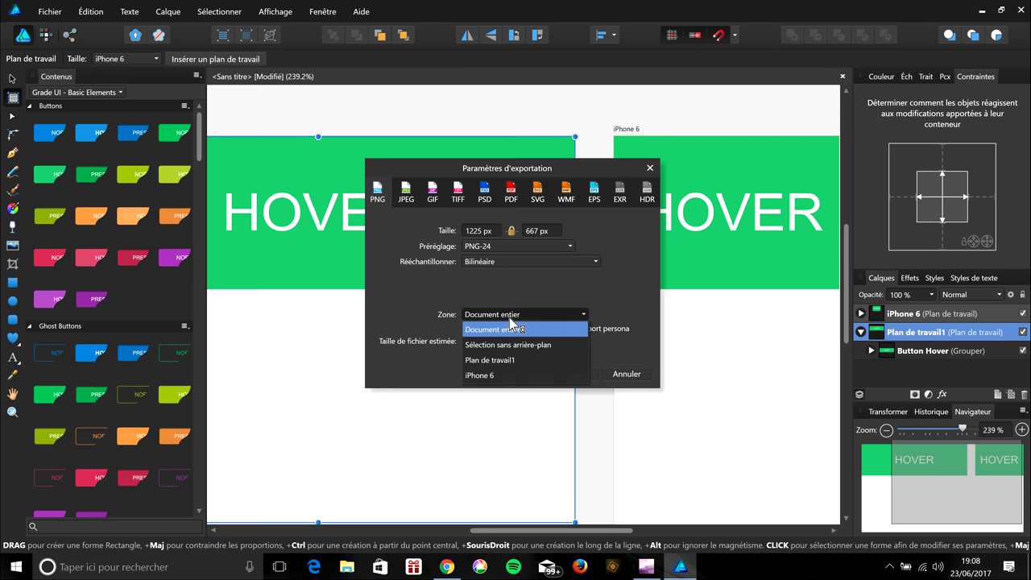
click(499, 359)
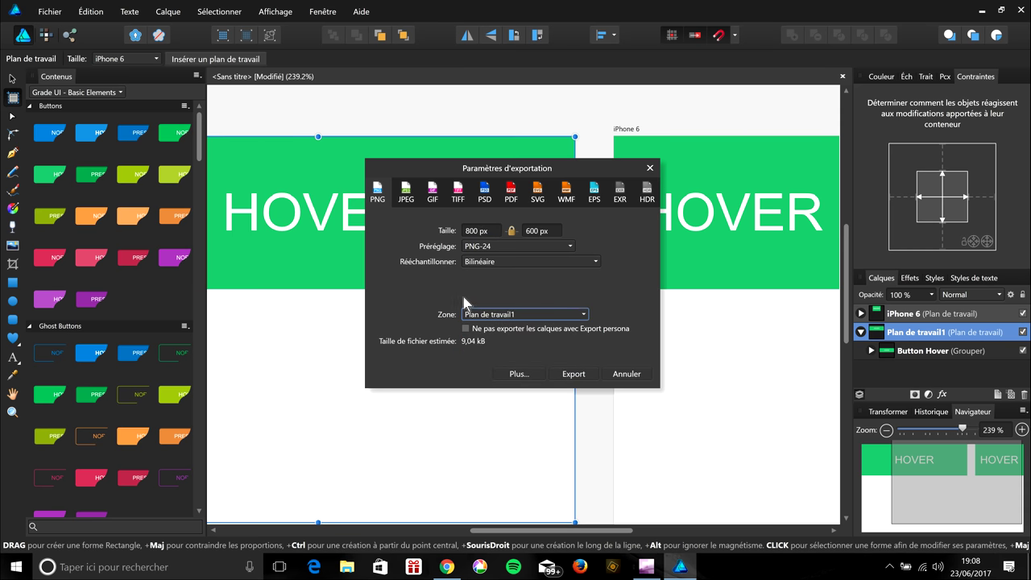
click(514, 316)
click(493, 376)
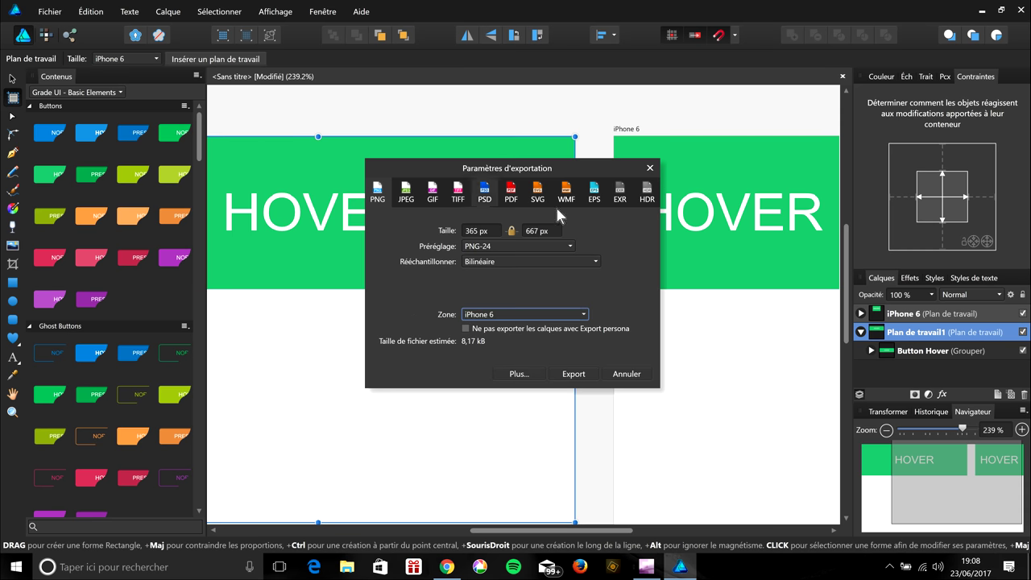
click(500, 316)
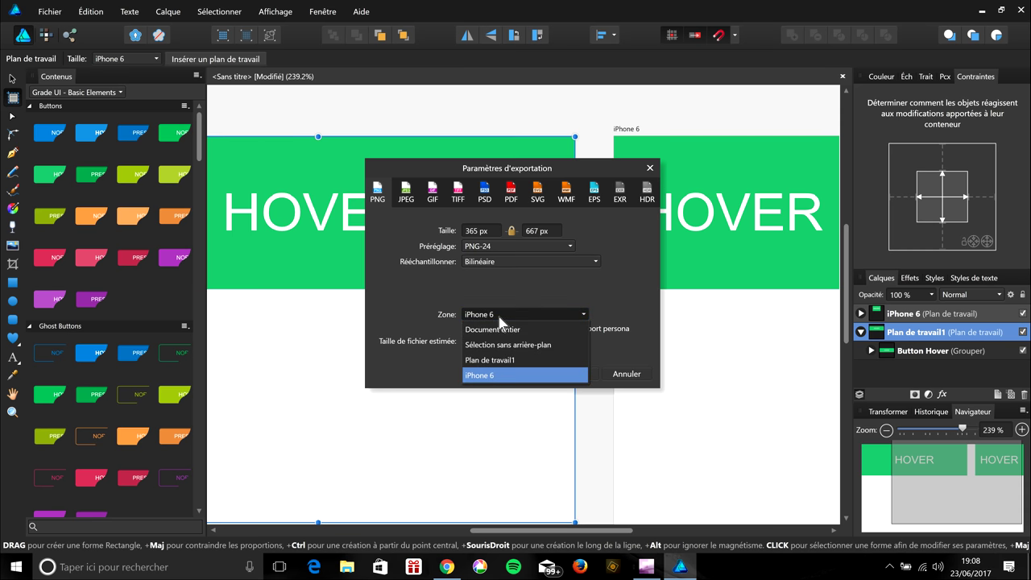
click(500, 317)
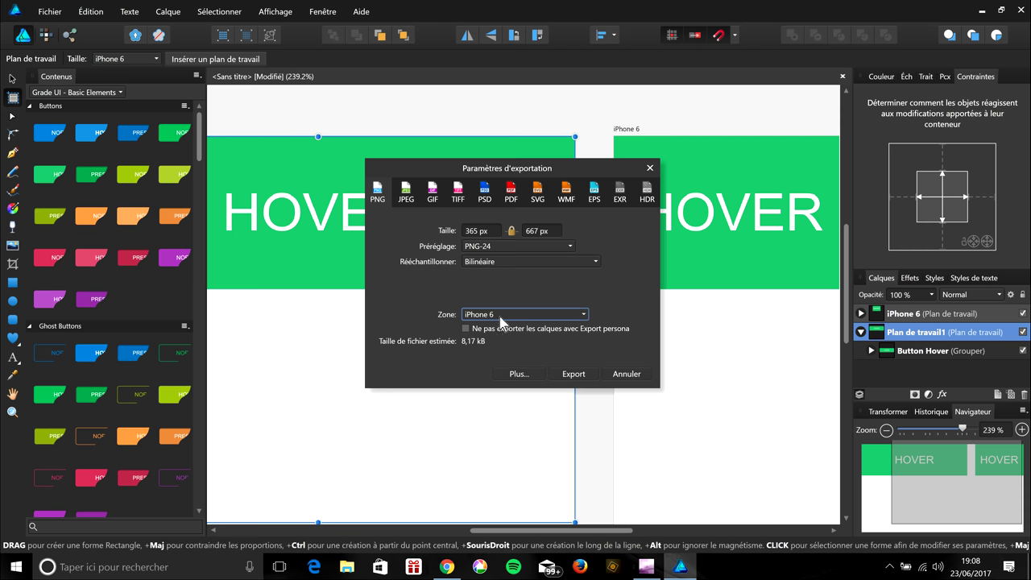
click(621, 374)
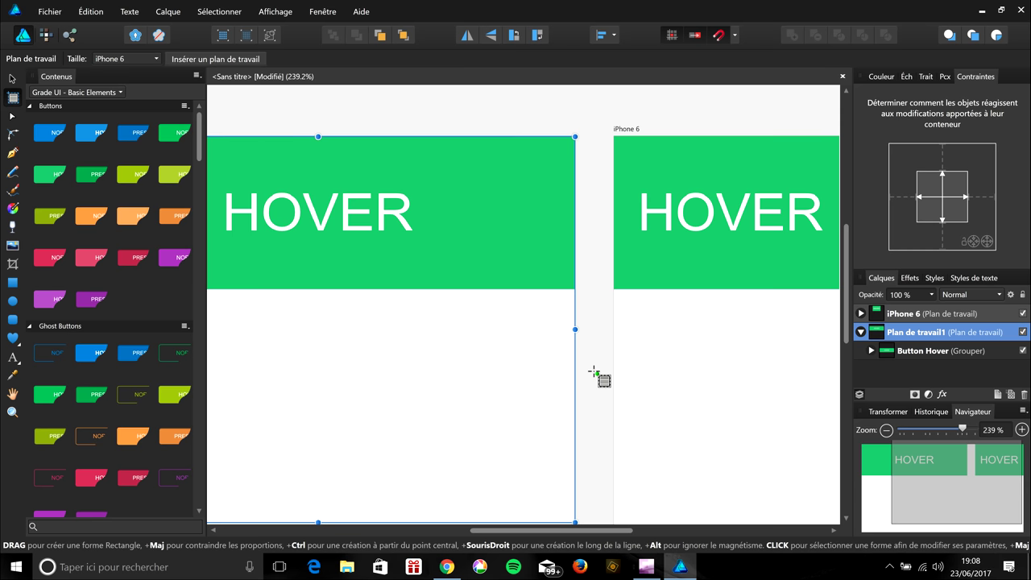